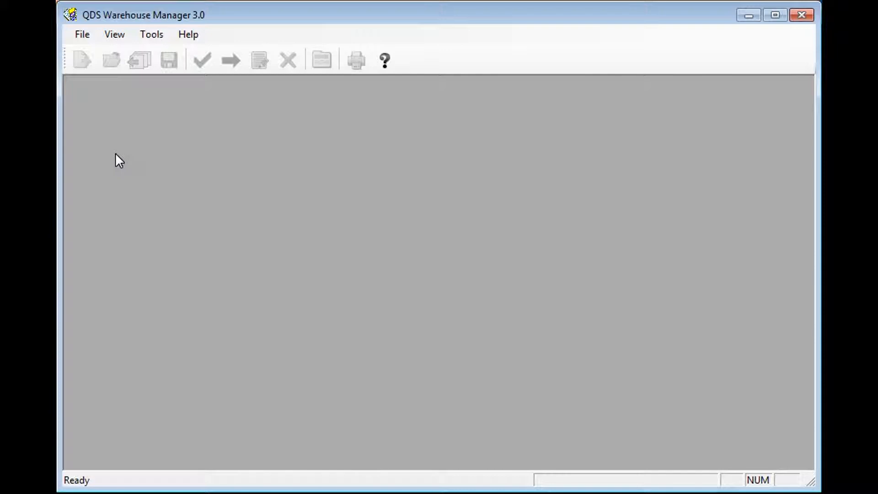
# Create a new data warehouse file named wellness in the Warehouse folder
pyautogui.click(83, 36)
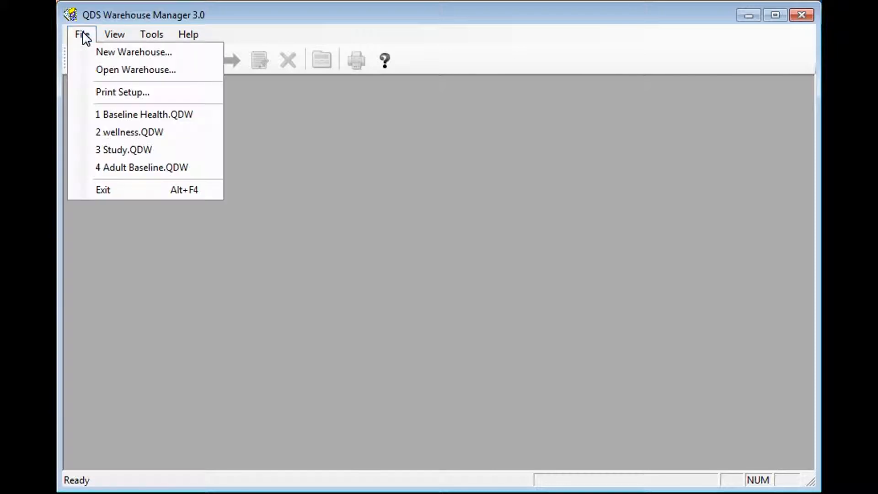
pyautogui.click(96, 53)
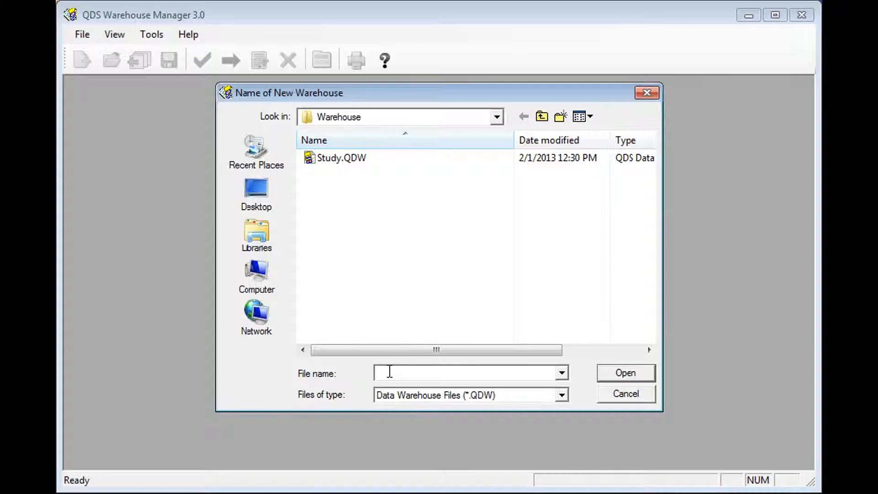
pyautogui.write('wellness')
pyautogui.click(640, 375)
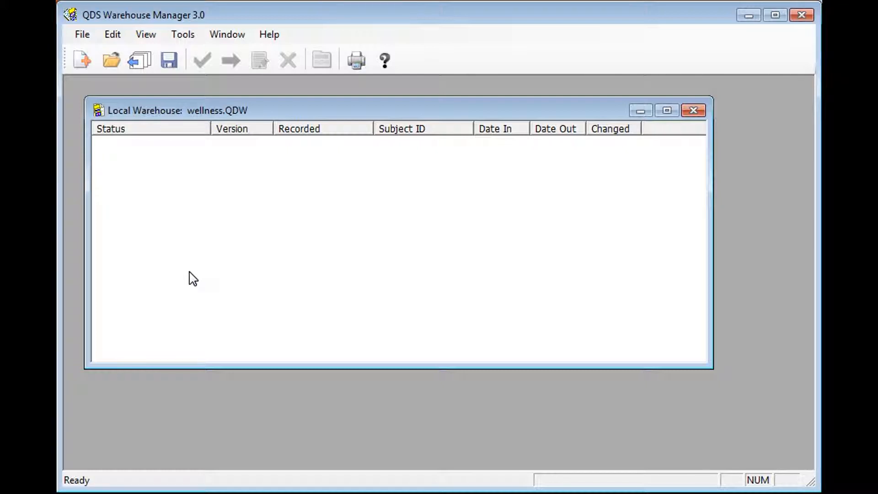
# Start an import from the QDS-Web SampleData service, fill in the user name and account password, and list the available surveys
pyautogui.click(82, 32)
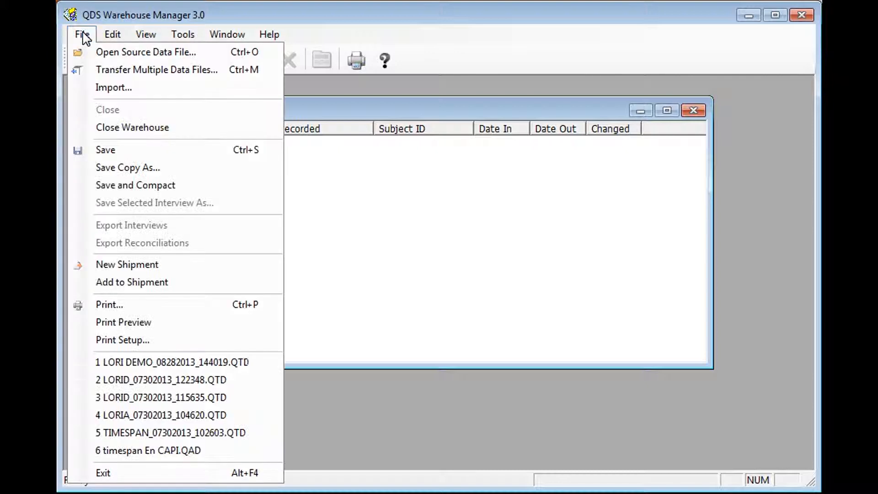
pyautogui.click(112, 89)
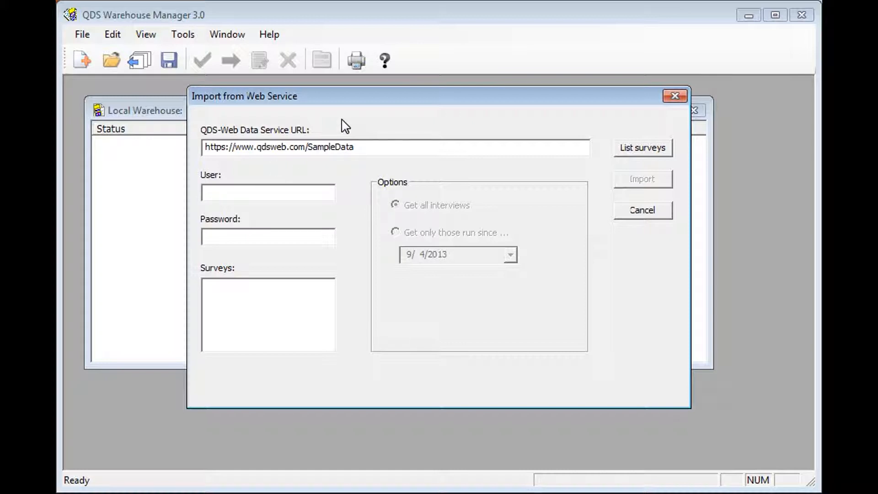
pyautogui.click(358, 147)
pyautogui.click(220, 190)
pyautogui.click(231, 231)
pyautogui.click(637, 147)
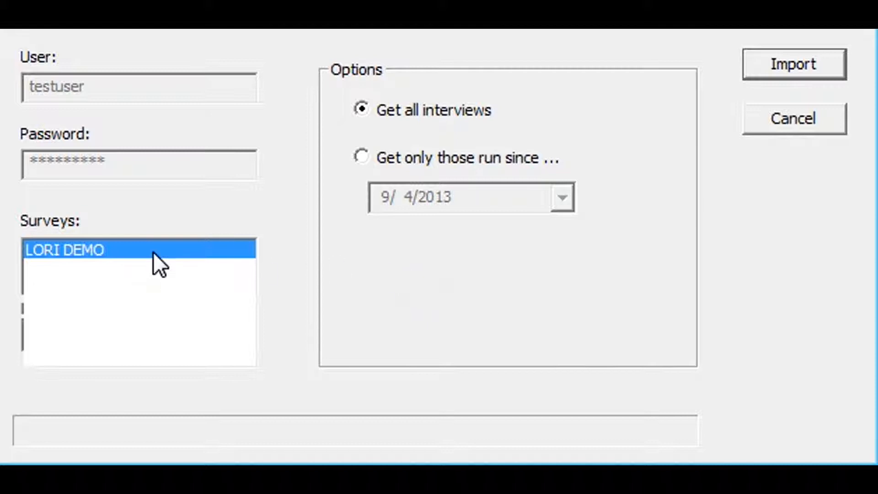
# Import only the demo survey's interviews run since 9/1/2013
pyautogui.click(361, 157)
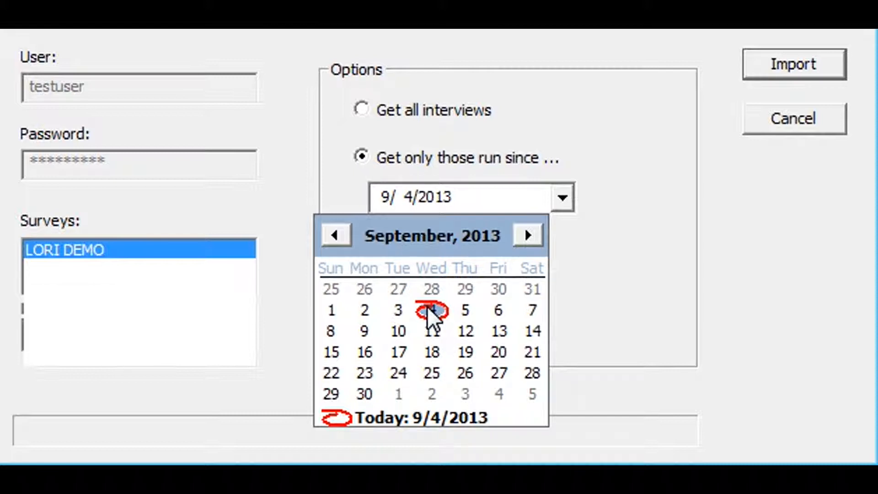
pyautogui.click(332, 311)
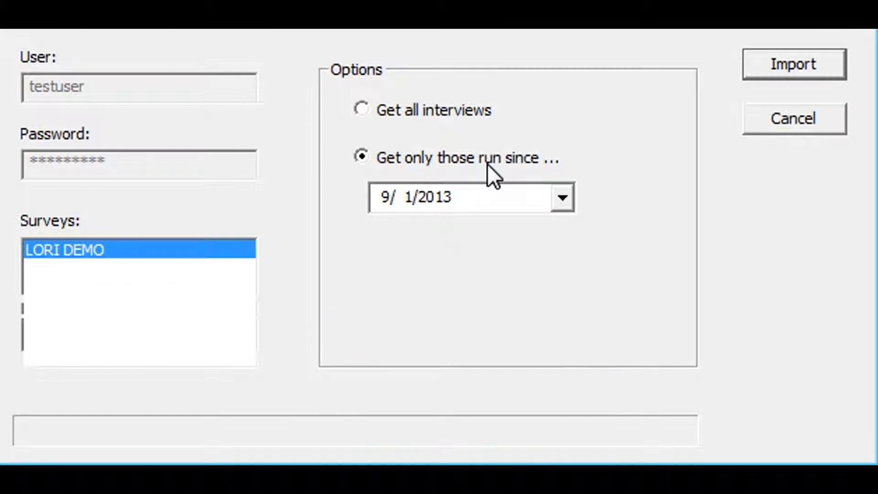
pyautogui.click(776, 66)
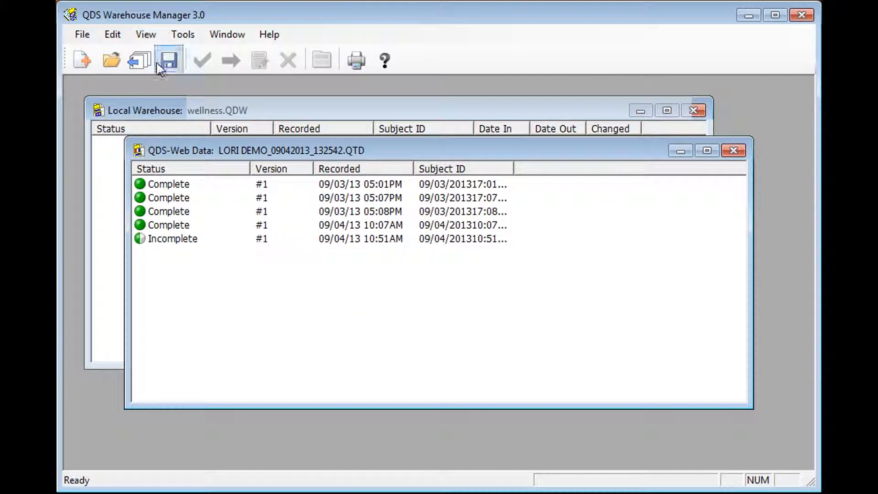
# Select all interviews in the imported web data file and copy them to the local warehouse
pyautogui.click(115, 27)
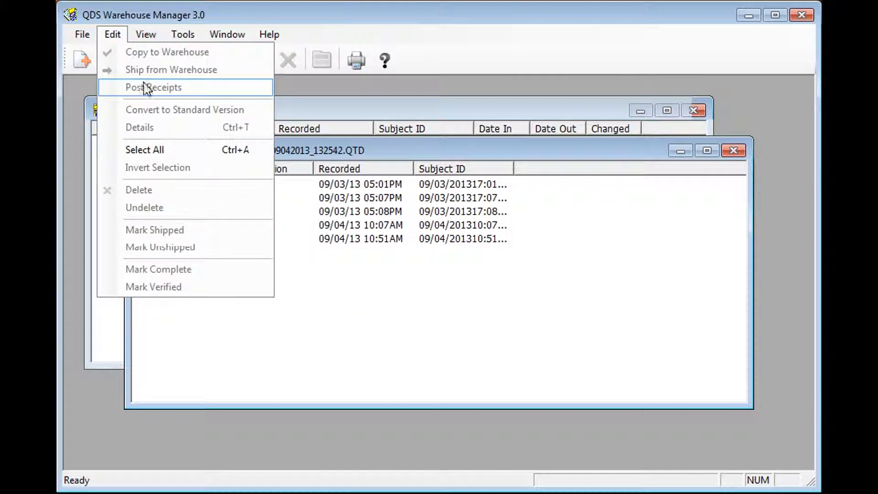
pyautogui.click(160, 149)
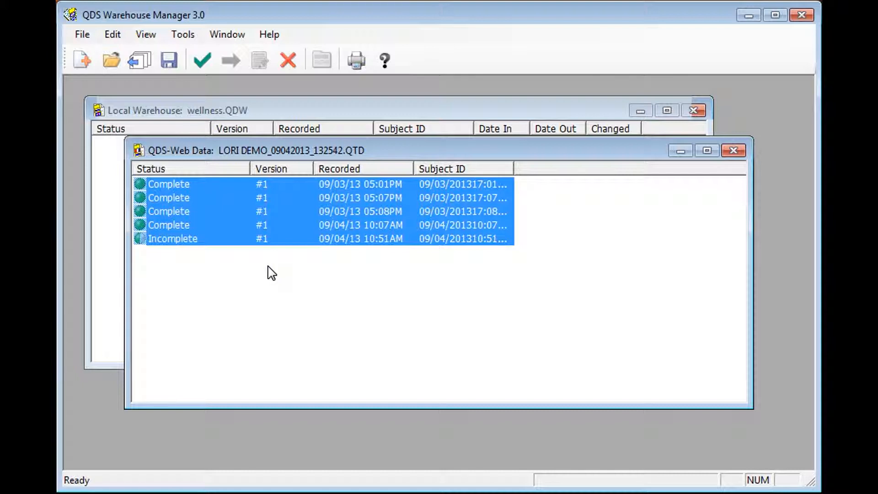
pyautogui.click(256, 197)
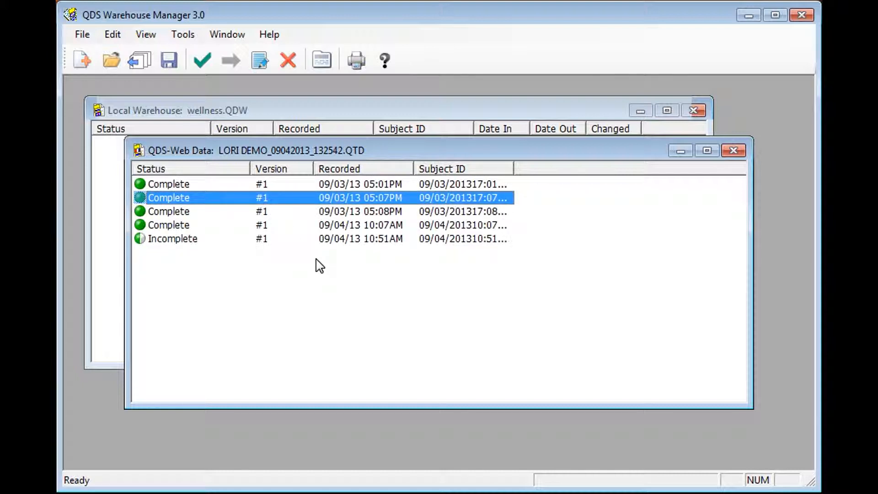
pyautogui.press('Down')
pyautogui.press('Down')
pyautogui.press('Down')
pyautogui.hotkey('shift', 'Up')
pyautogui.hotkey('shift', 'Up')
pyautogui.hotkey('shift', 'Up')
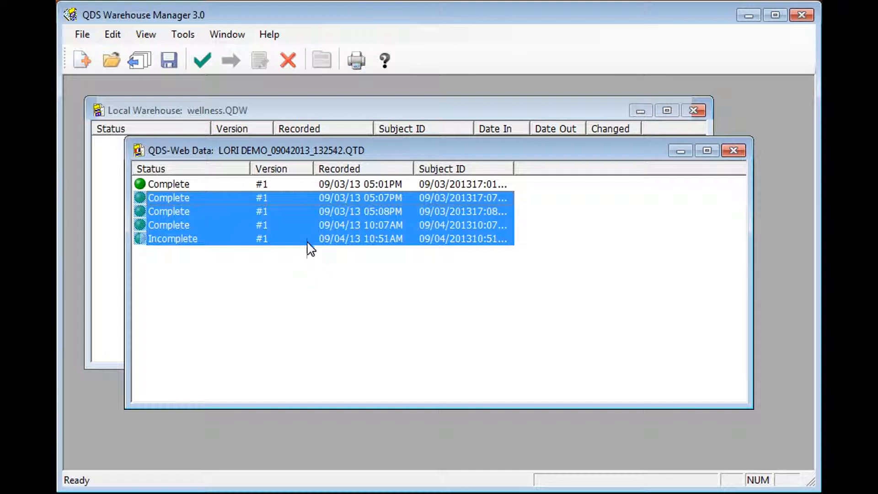
pyautogui.keyDown('ctrl'); pyautogui.click(315, 183); pyautogui.keyUp('ctrl')
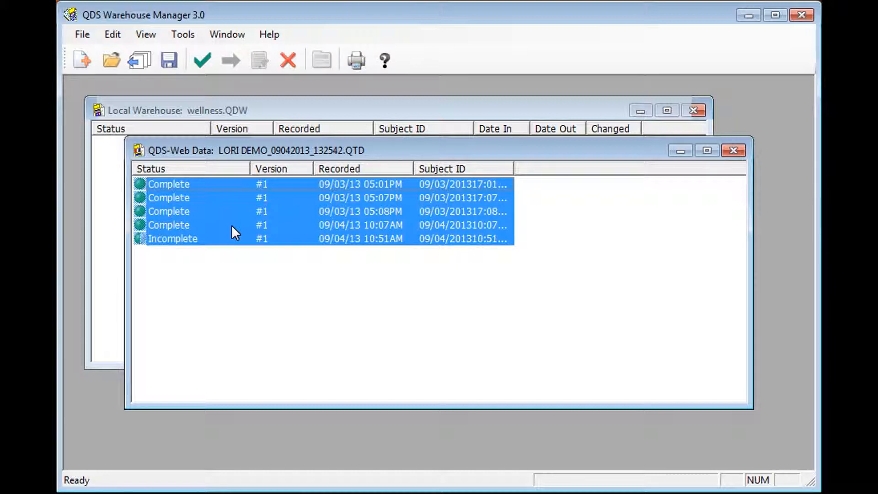
pyautogui.click(112, 36)
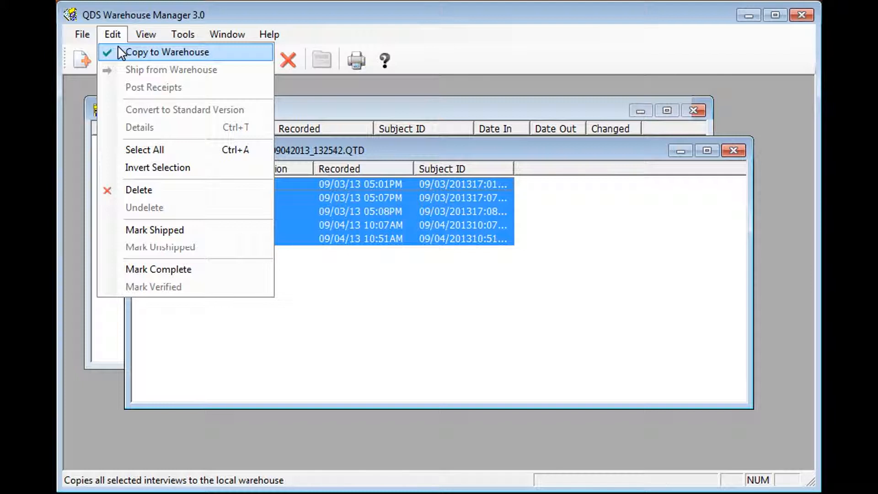
pyautogui.click(121, 53)
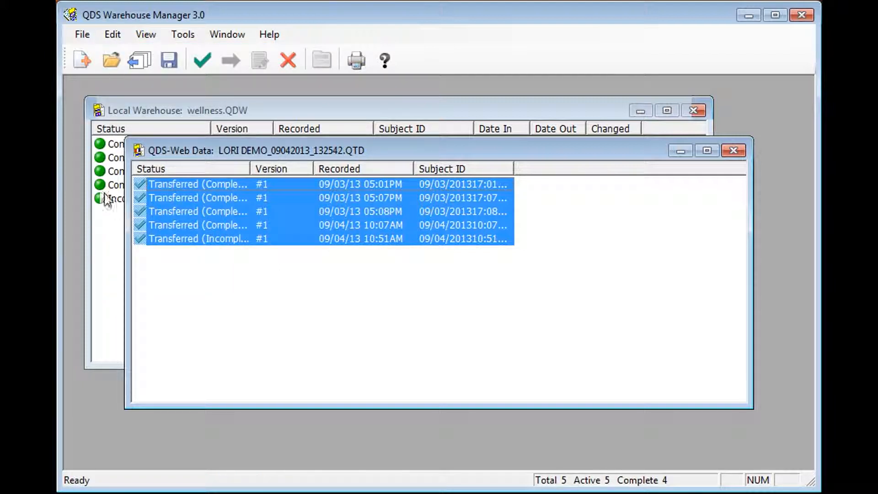
# Move the web data window aside to compare it with the warehouse, and close it, saving its changes
pyautogui.moveTo(212, 152); pyautogui.dragTo(260, 184)
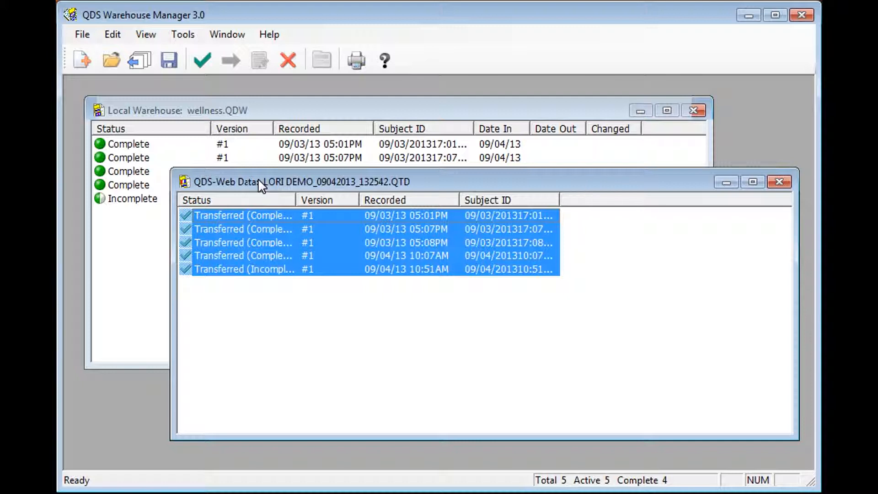
pyautogui.click(279, 292)
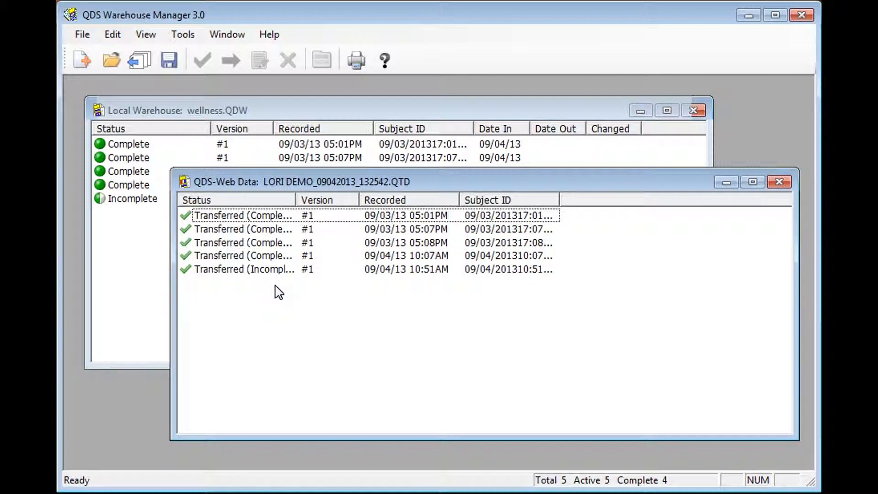
pyautogui.click(136, 239)
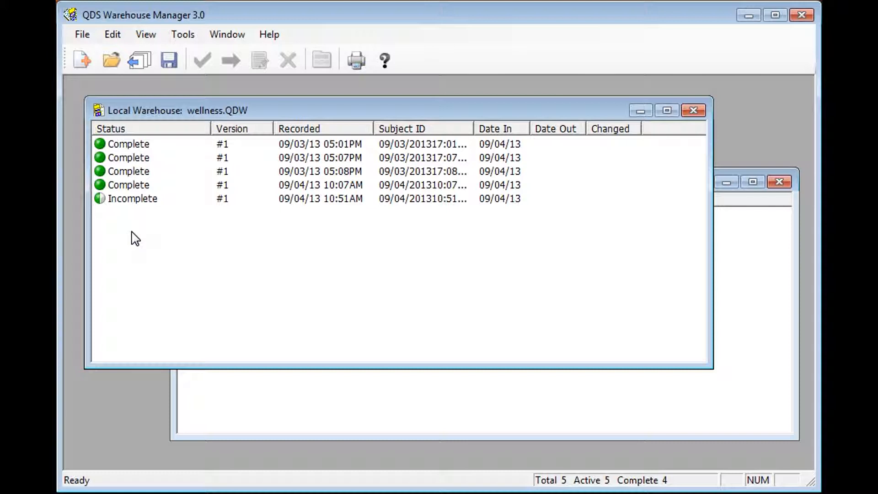
pyautogui.click(744, 390)
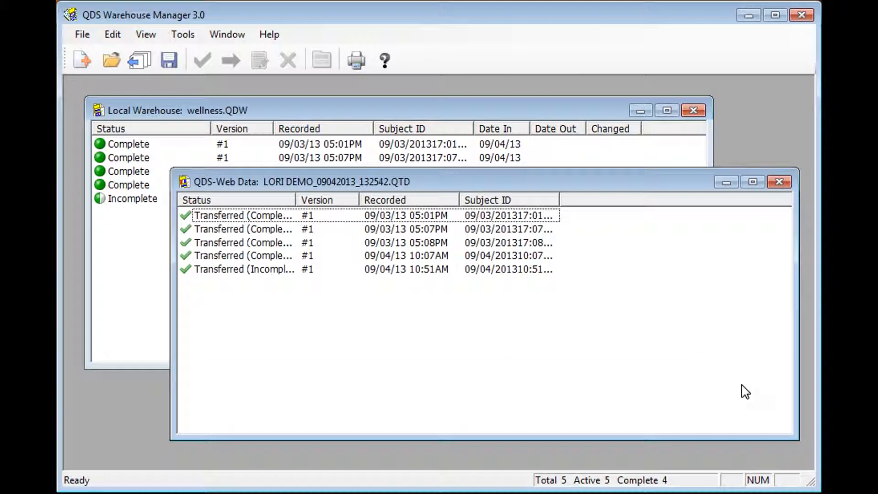
pyautogui.click(779, 183)
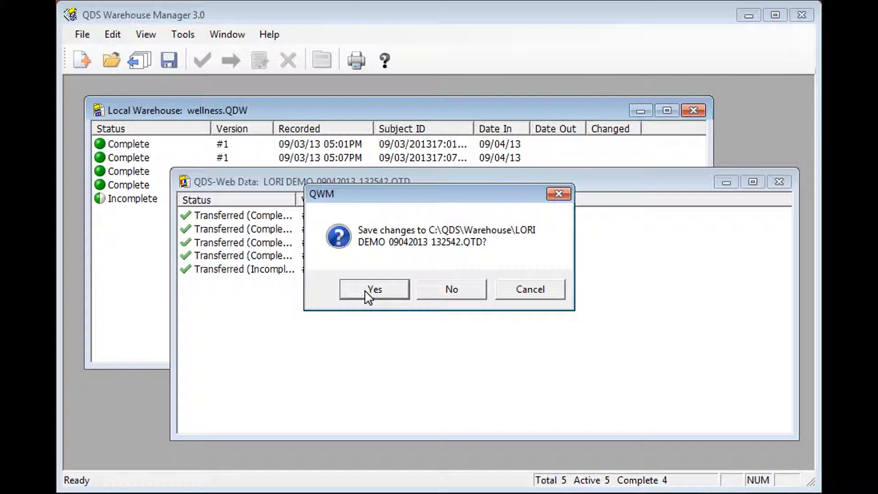
pyautogui.click(369, 293)
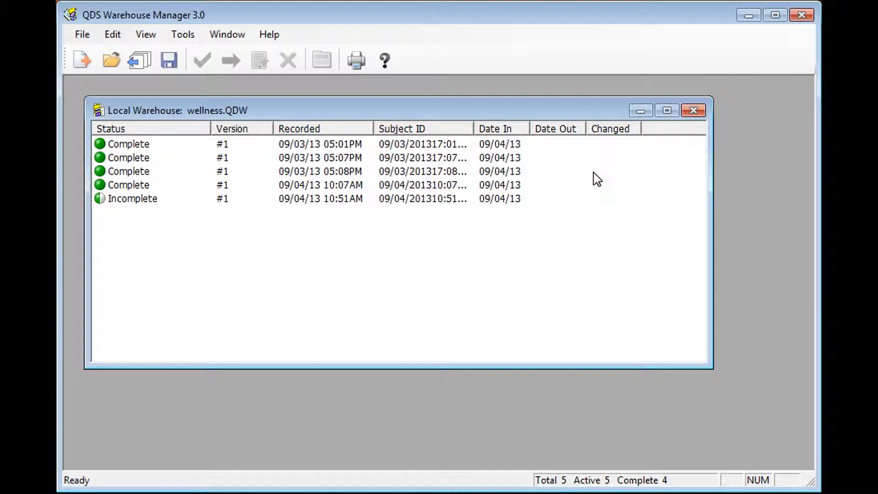
# Examine the read-only details of the warehouse's first interview, including its variables and their values
pyautogui.click(187, 147)
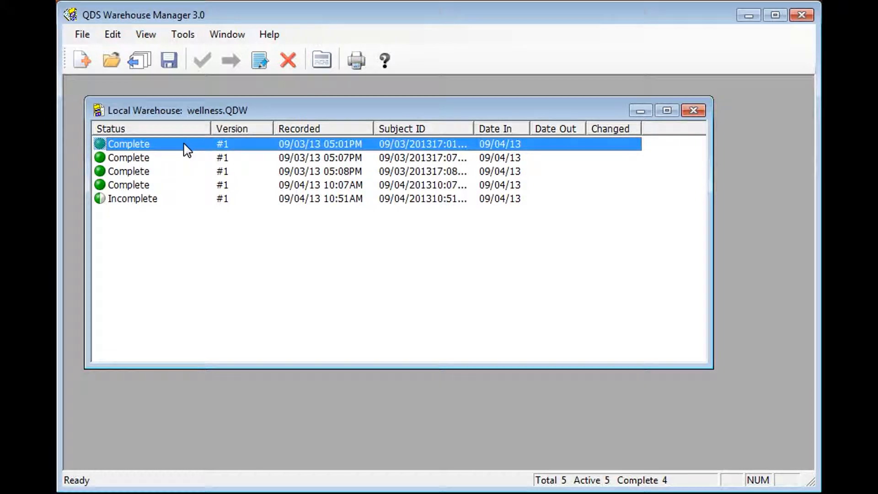
pyautogui.doubleClick(187, 148)
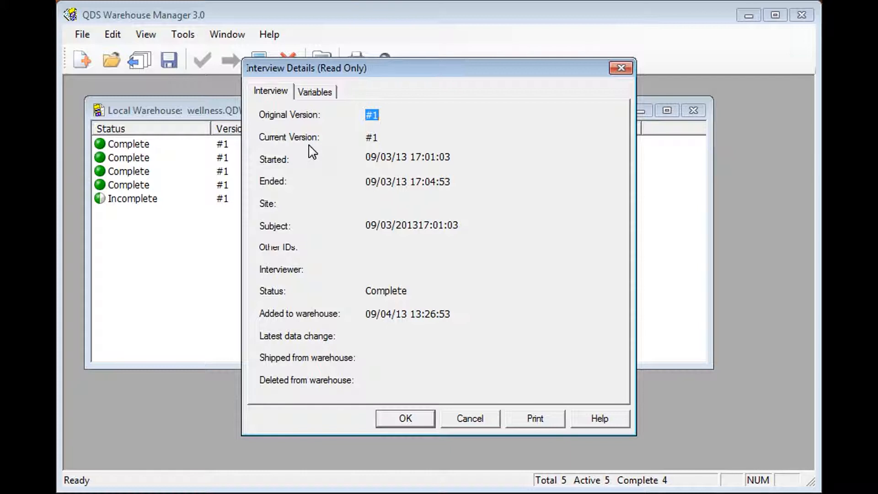
pyautogui.click(315, 92)
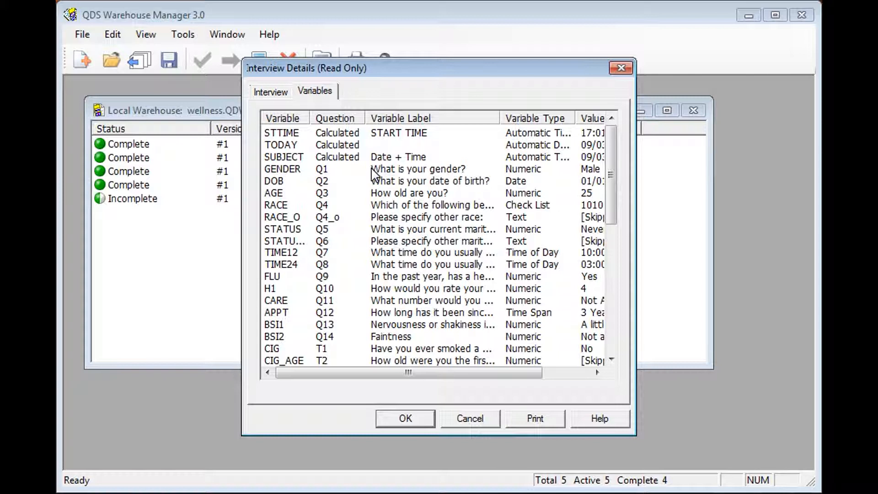
pyautogui.moveTo(330, 372); pyautogui.dragTo(377, 372)
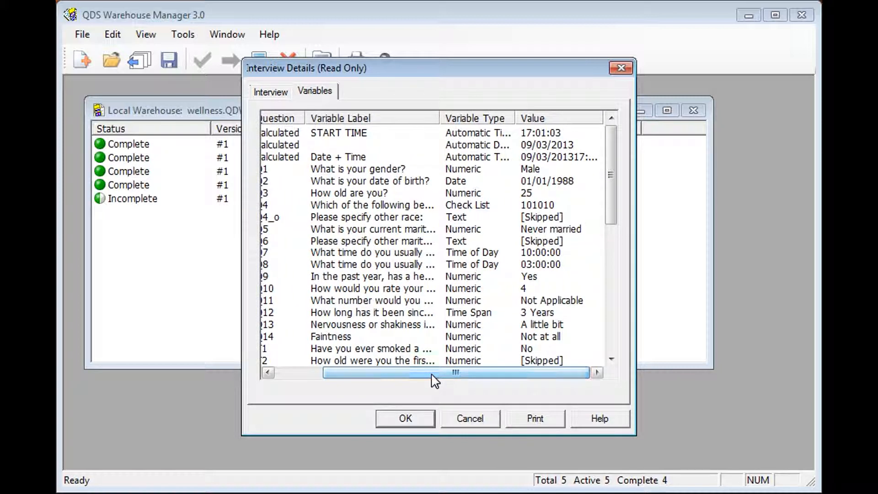
pyautogui.click(403, 420)
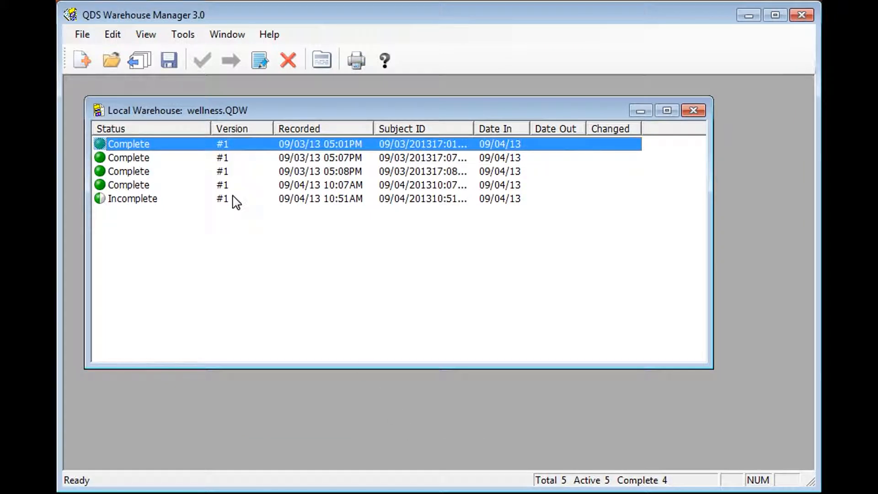
# Open the first interview's responses for modification, entering the editor's initials for the data corrections log
pyautogui.click(114, 36)
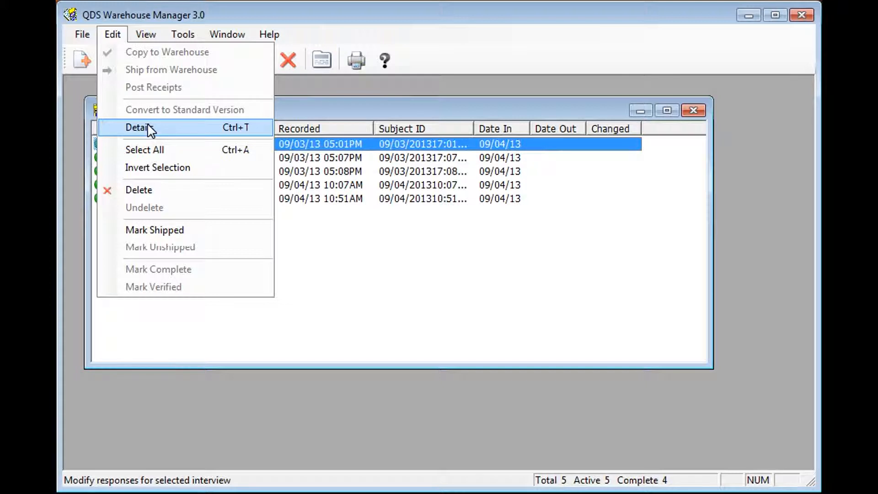
pyautogui.click(298, 238)
pyautogui.click(242, 143)
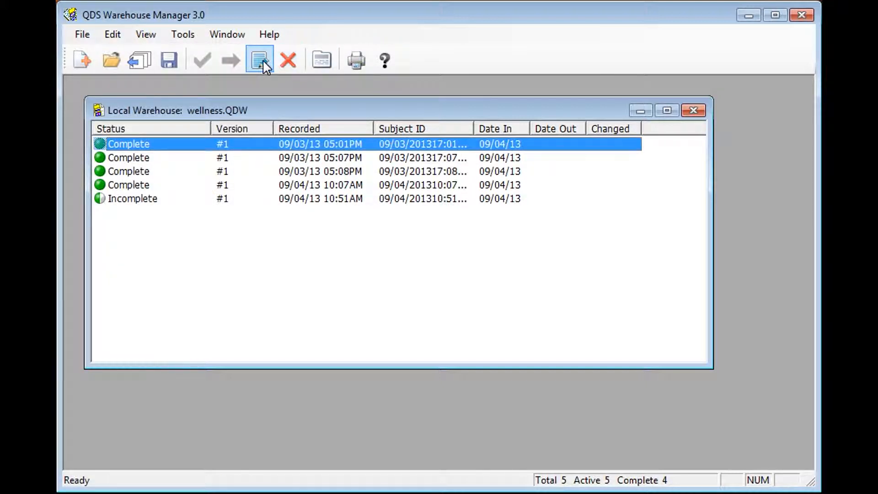
pyautogui.click(263, 59)
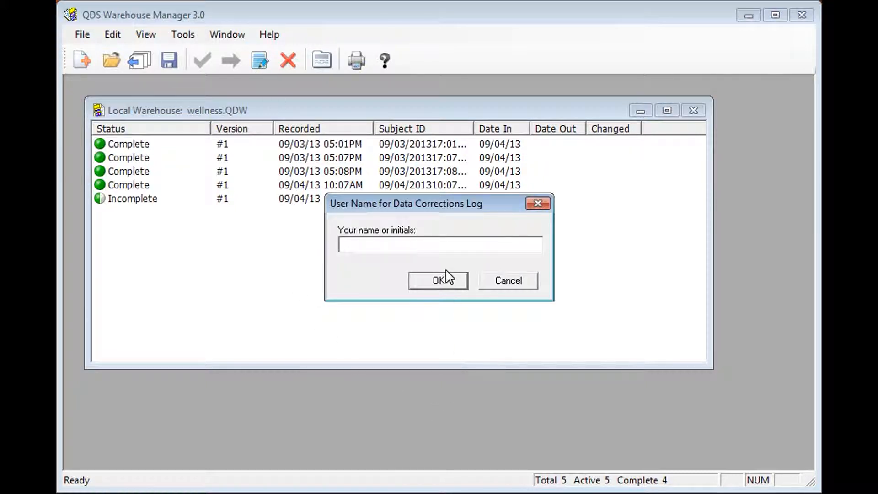
pyautogui.write('aa')
pyautogui.click(443, 283)
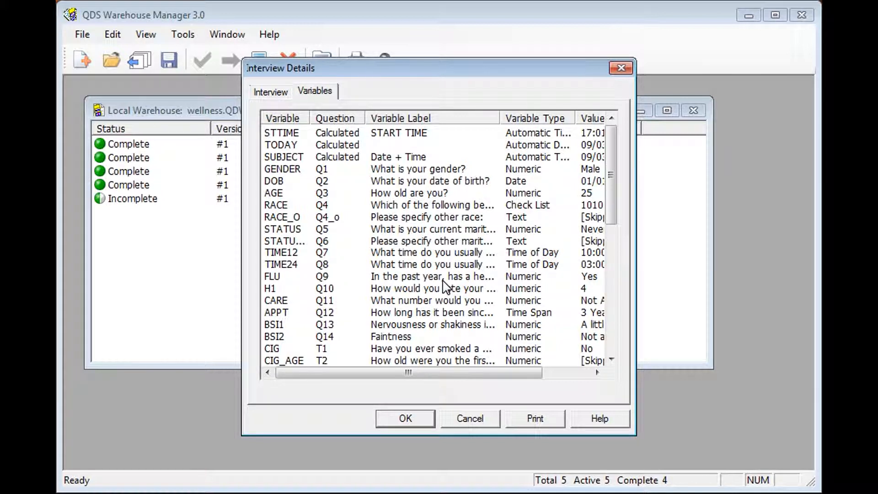
# Inspect the correction options for the GENDER variable, cancel without a change, and close the interview details
pyautogui.doubleClick(333, 170)
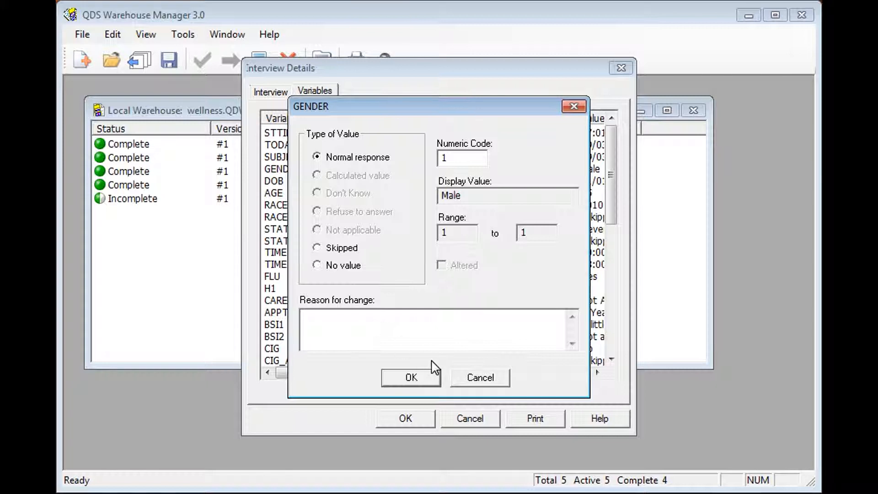
pyautogui.click(475, 384)
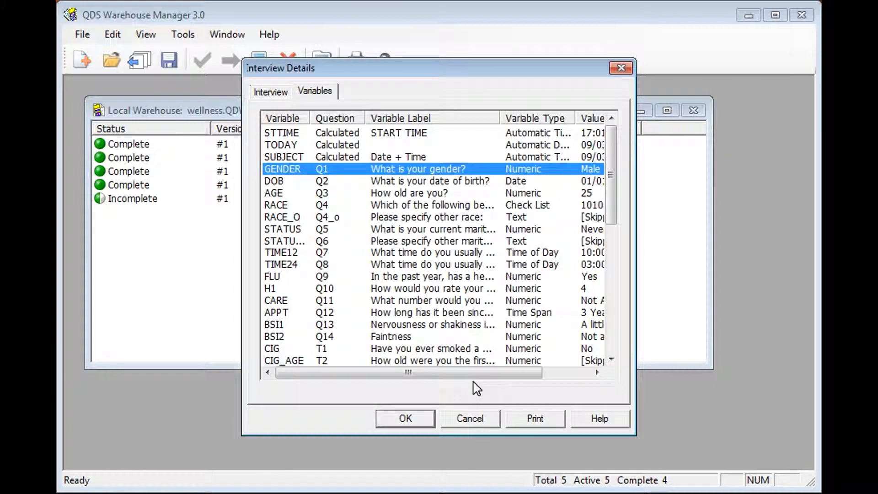
pyautogui.click(404, 419)
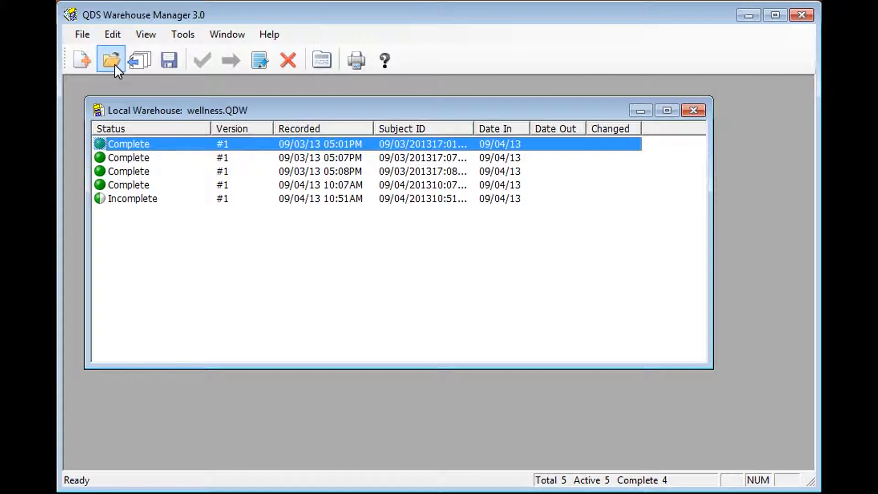
# Set up an export of the warehouse's interviews as an SPSS System File 17.0 named wellness
pyautogui.click(82, 35)
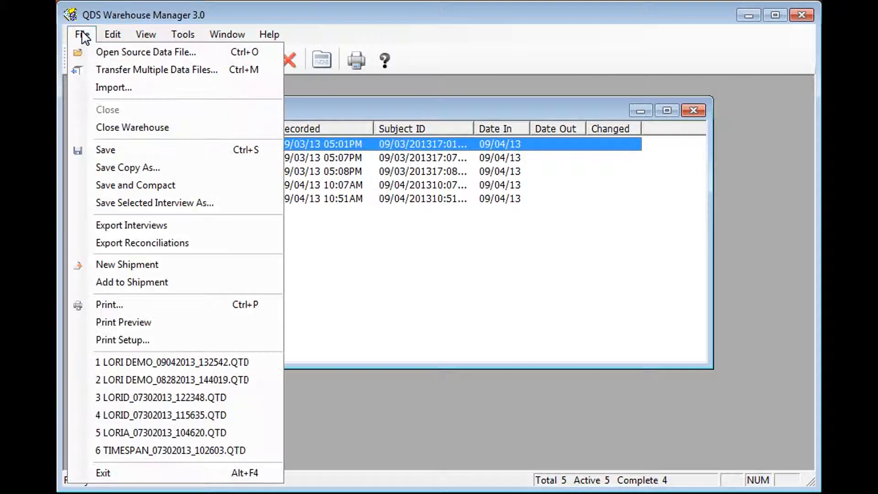
pyautogui.click(132, 225)
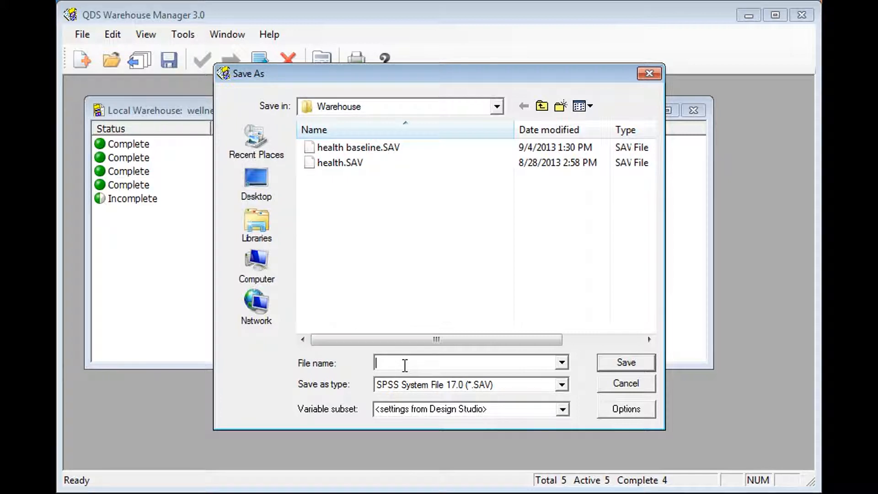
pyautogui.write('wellness')
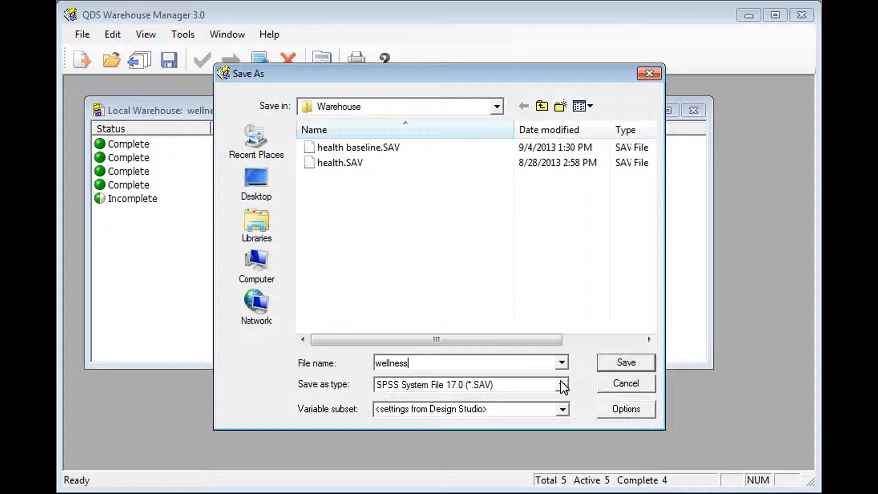
pyautogui.click(563, 385)
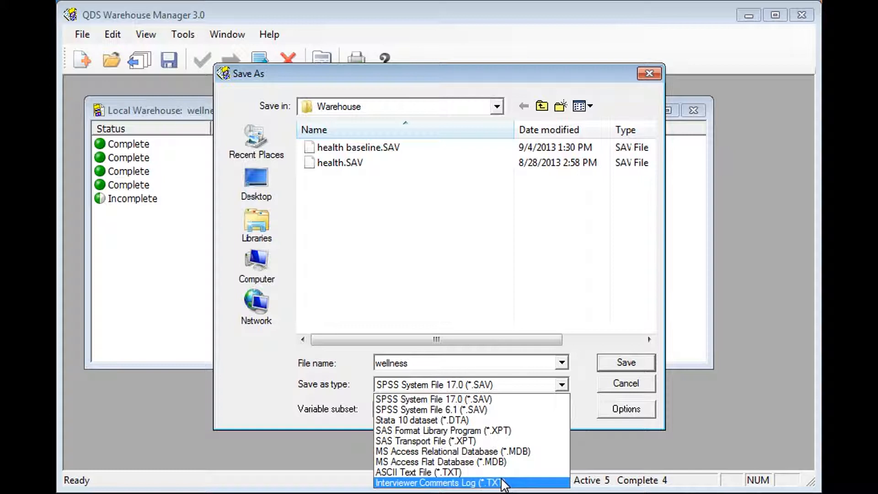
pyautogui.click(583, 456)
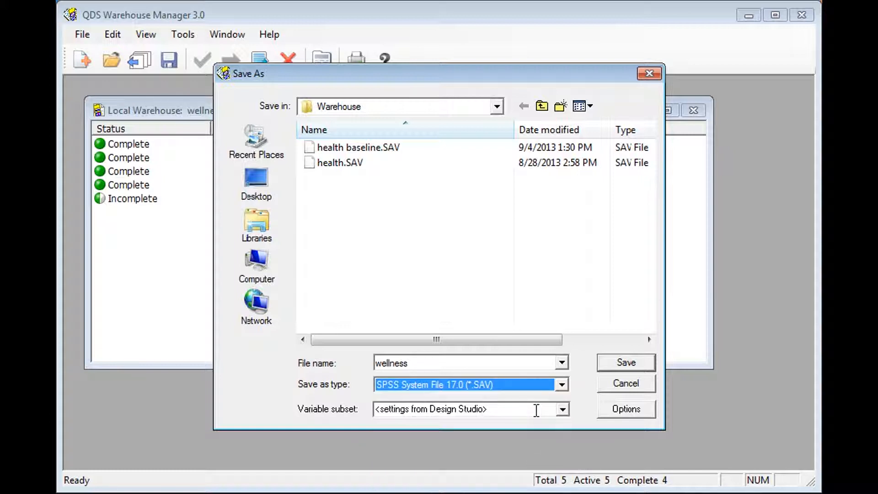
# Recode special values to Specified Values in the SPSS options, from -1 for Don't Know to -5 for Missing, and save the export
pyautogui.click(614, 415)
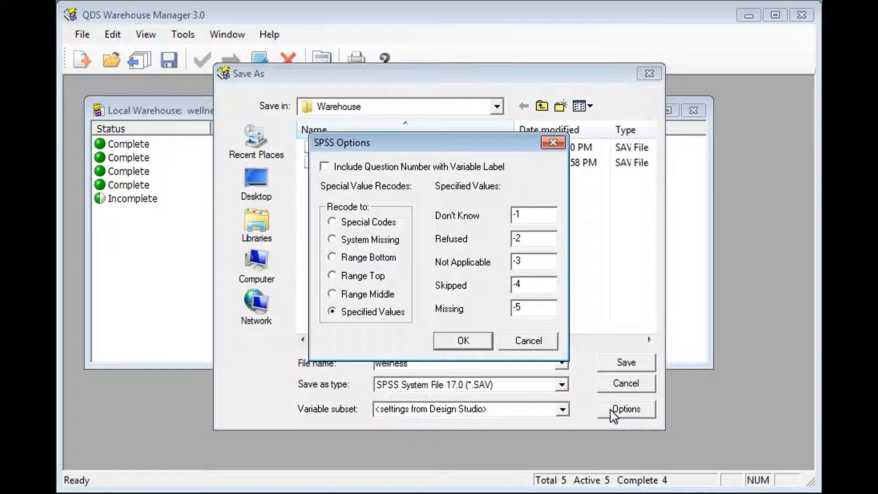
pyautogui.click(347, 225)
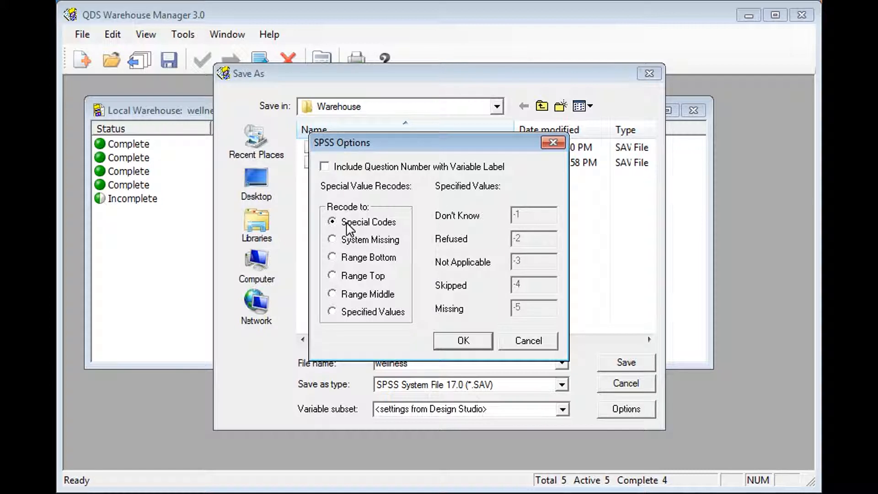
pyautogui.click(345, 315)
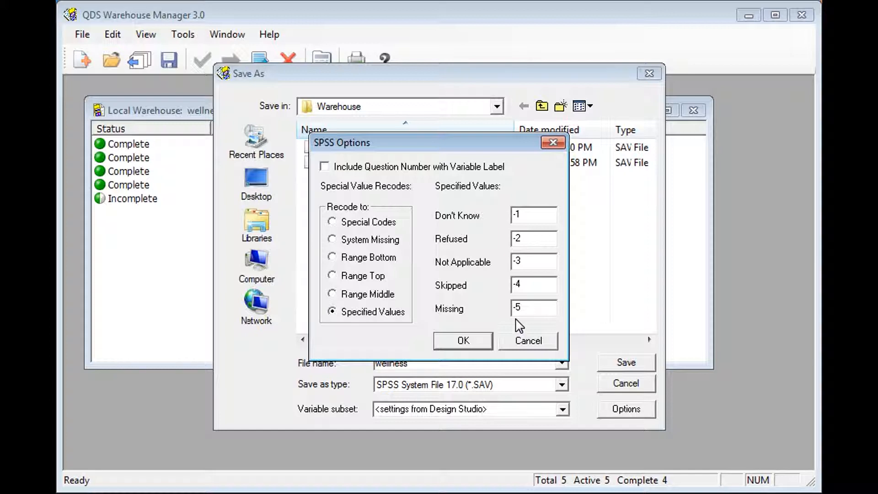
pyautogui.click(463, 342)
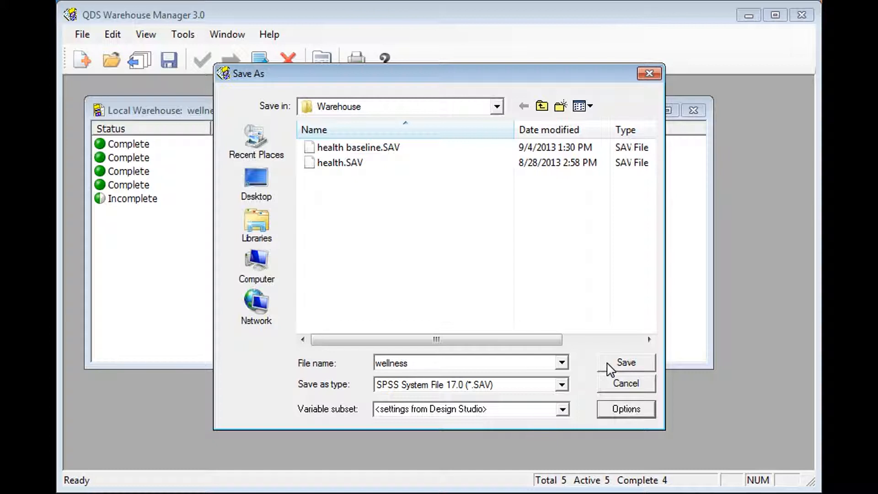
pyautogui.click(607, 363)
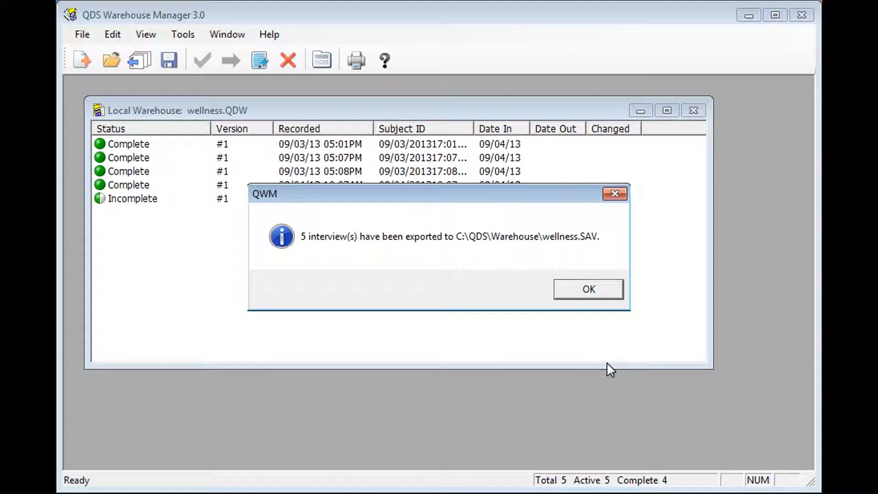